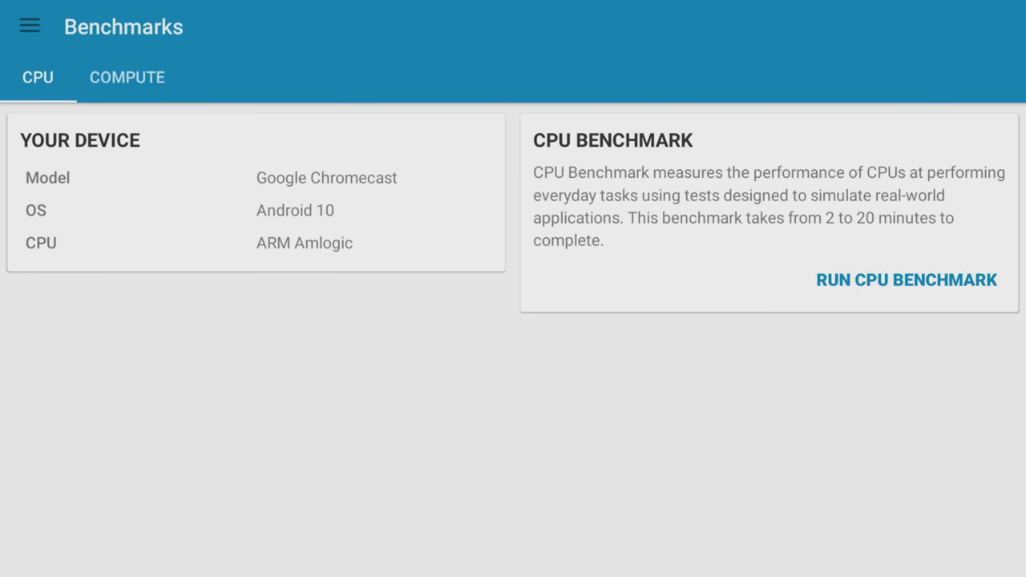
Step: Switch on MATVT mouse mode and start Geekbench's CPU benchmark
{"action": "key", "text": "XF86AudioPlay"}
{"action": "key", "text": "XF86AudioPlay"}
{"action": "left_click", "coordinate": [824, 287]}
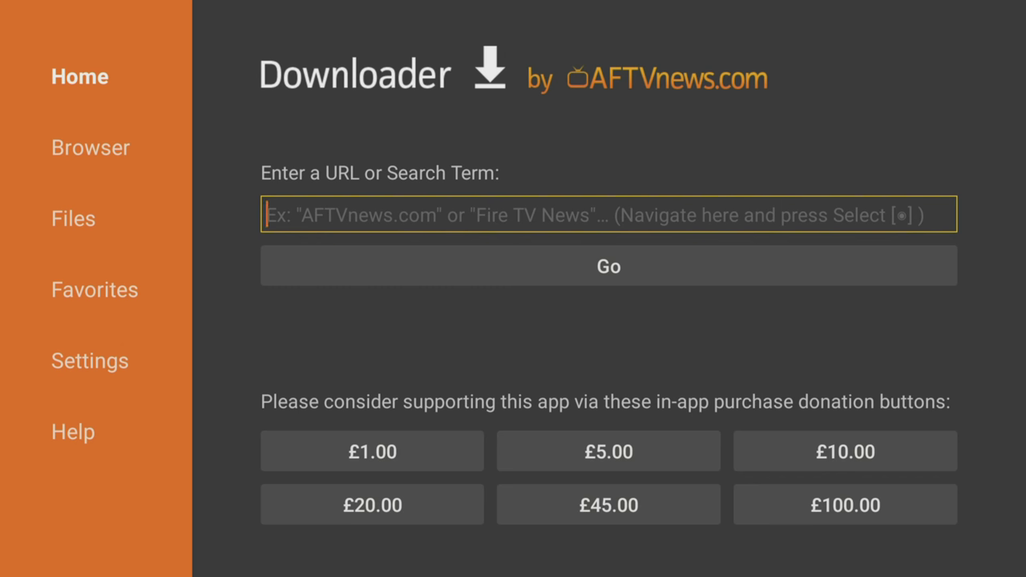
Step: Enter download code 28907 in Downloader's address field to load its page
{"action": "key", "text": "Return"}
{"action": "key", "text": "Right"}
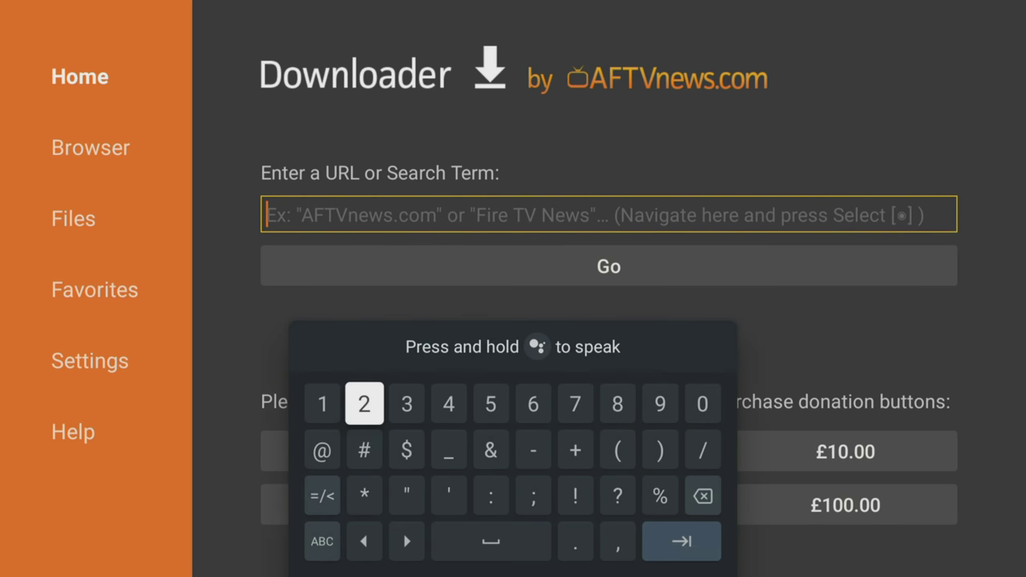
{"action": "type", "text": "2"}
{"action": "key", "text": "Right"}
{"action": "key", "text": "Right"}
{"action": "key", "text": "Right"}
{"action": "key", "text": "Right"}
{"action": "key", "text": "Right"}
{"action": "key", "text": "Right"}
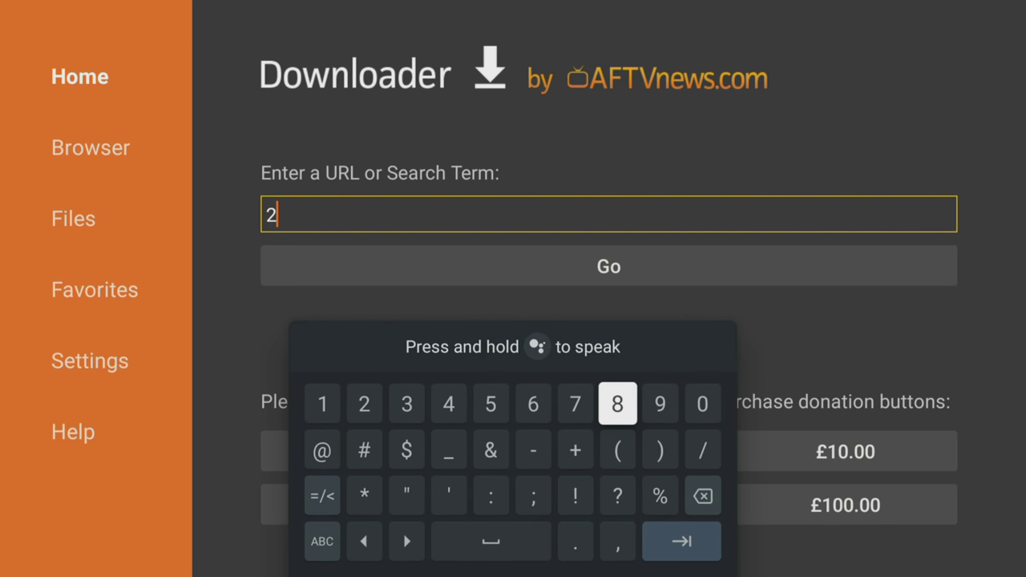
{"action": "type", "text": "89"}
{"action": "key", "text": "Right"}
{"action": "type", "text": "9"}
{"action": "key", "text": "Right"}
{"action": "type", "text": "0"}
{"action": "key", "text": "Left"}
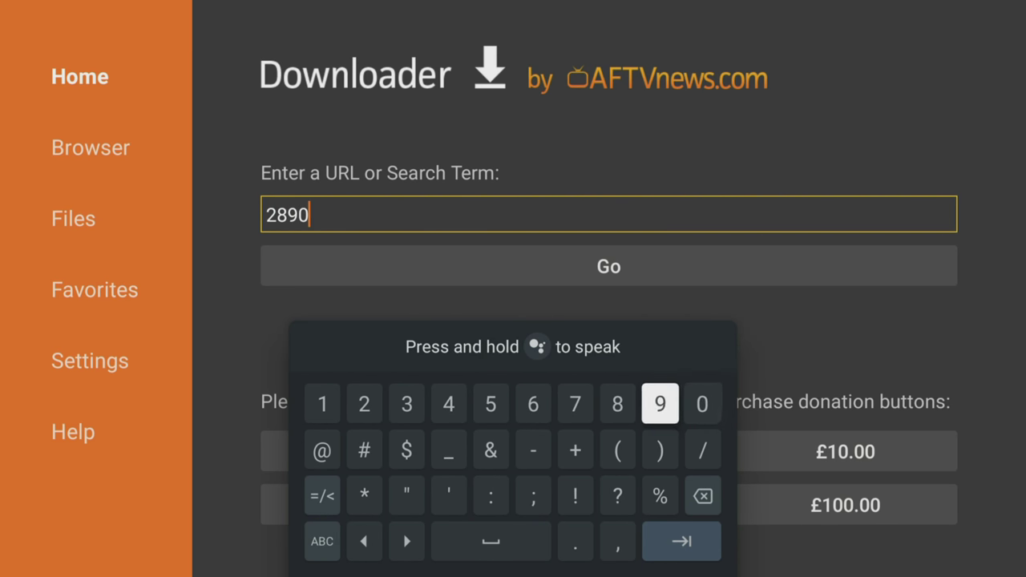
{"action": "key", "text": "Left"}
{"action": "key", "text": "Left"}
{"action": "type", "text": "7"}
{"action": "key", "text": "Down"}
{"action": "key", "text": "Down"}
{"action": "key", "text": "Down"}
{"action": "key", "text": "Right"}
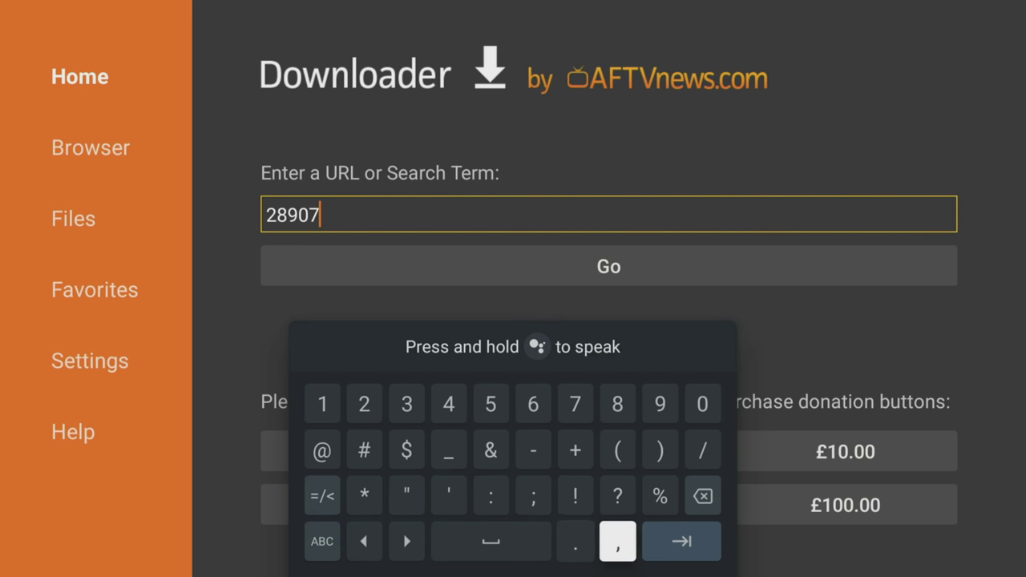
{"action": "key", "text": "Right"}
{"action": "key", "text": "Return"}
{"action": "key", "text": "Return"}
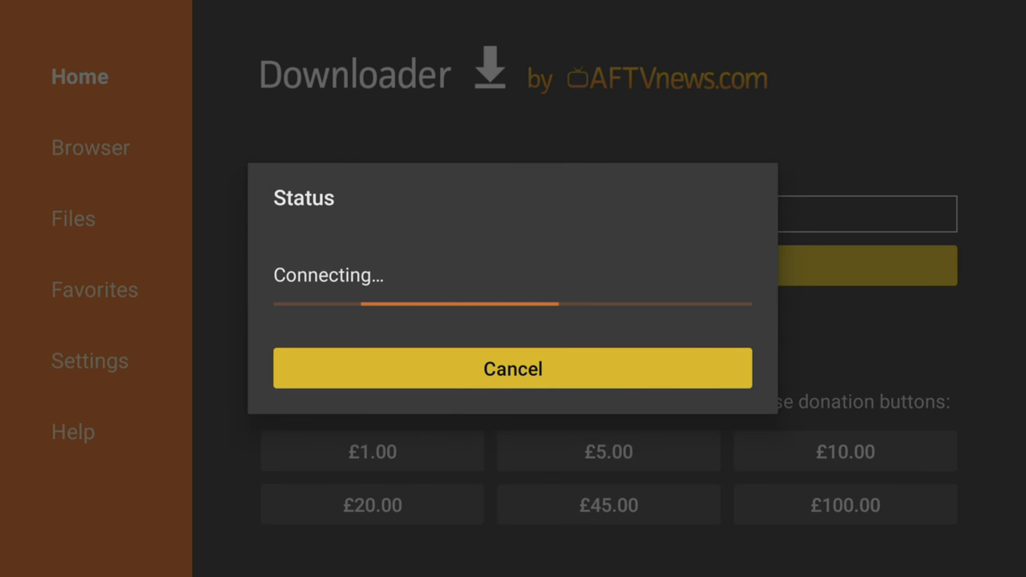
Step: Search the firetvsticks.com download page for 'Matvt'
{"action": "scroll", "coordinate": [489, 508], "scroll_direction": "down", "scroll_amount": 3}
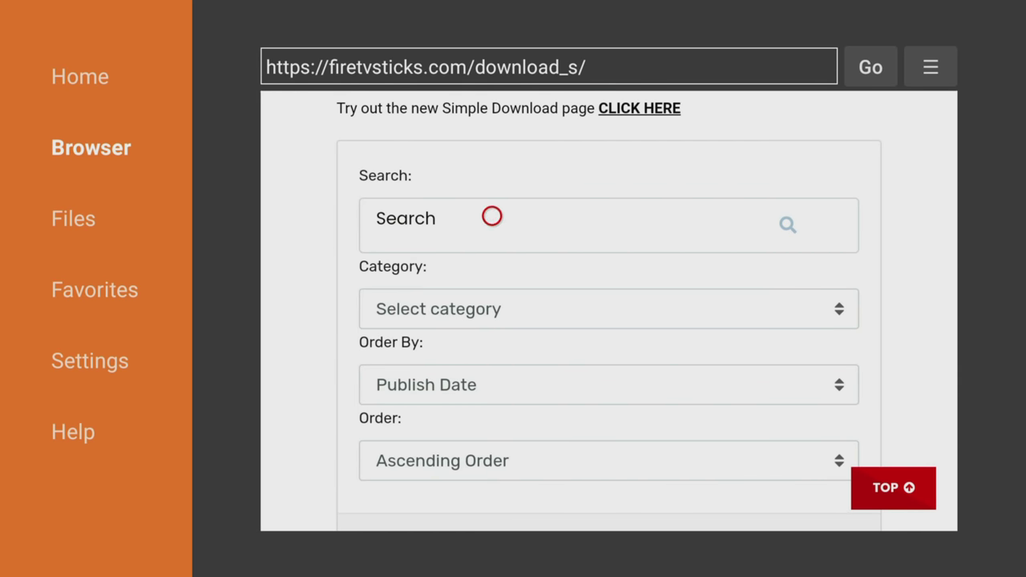
{"action": "left_click", "coordinate": [491, 216]}
{"action": "type", "text": "M"}
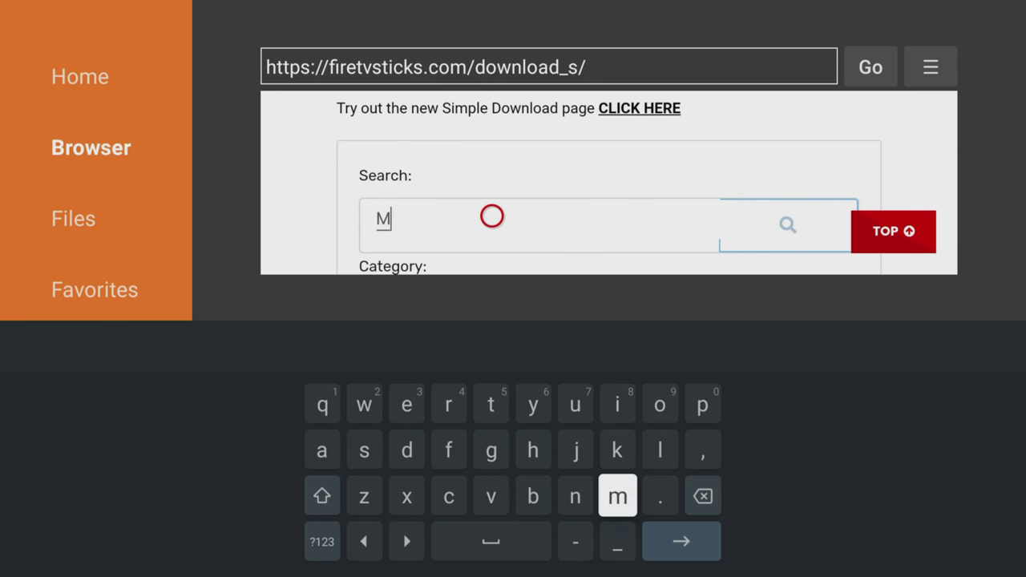
{"action": "type", "text": "atvt"}
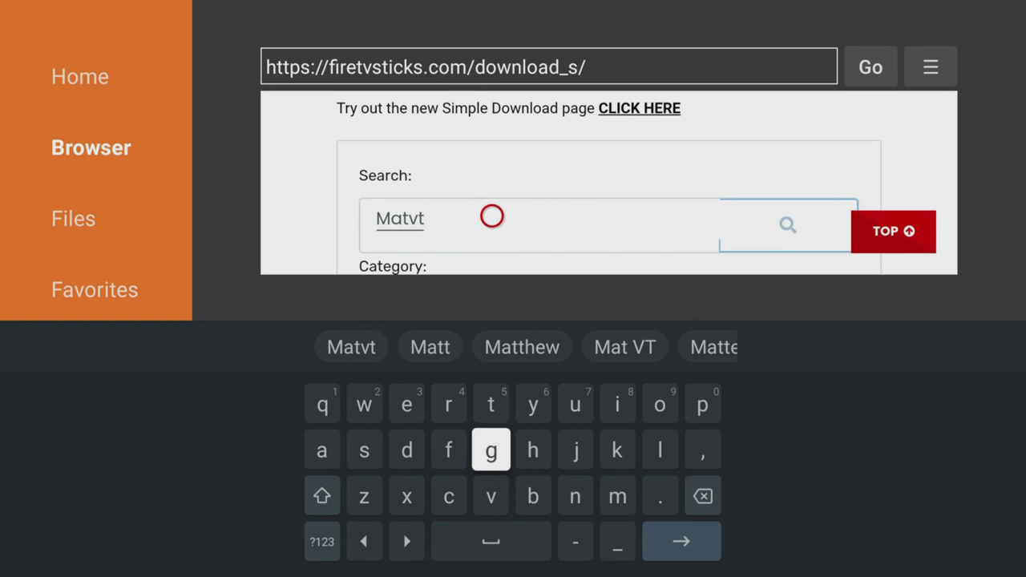
{"action": "key", "text": "Down"}
{"action": "key", "text": "Down"}
{"action": "key", "text": "Right"}
{"action": "key", "text": "Right"}
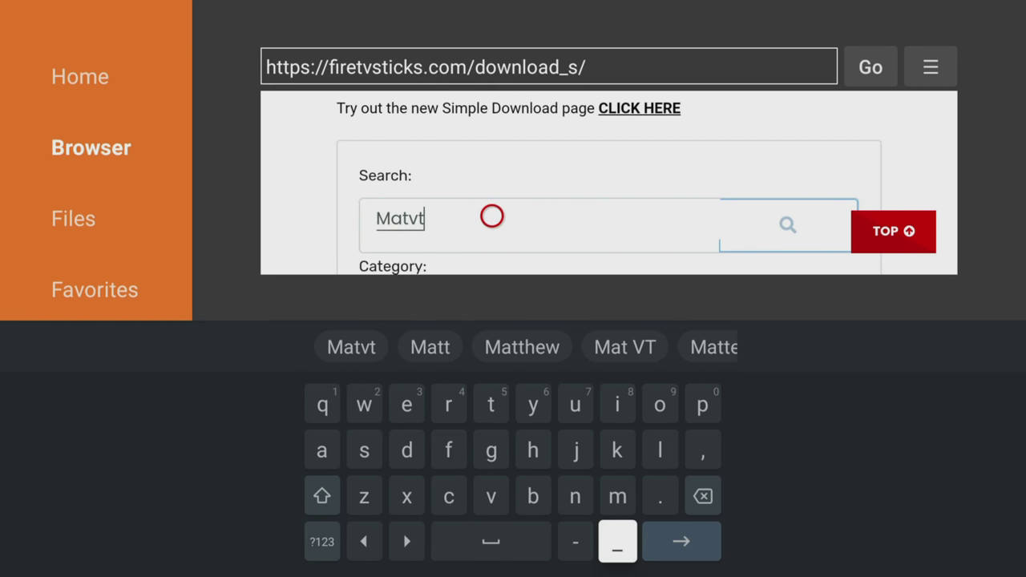
{"action": "key", "text": "Right"}
{"action": "key", "text": "Return"}
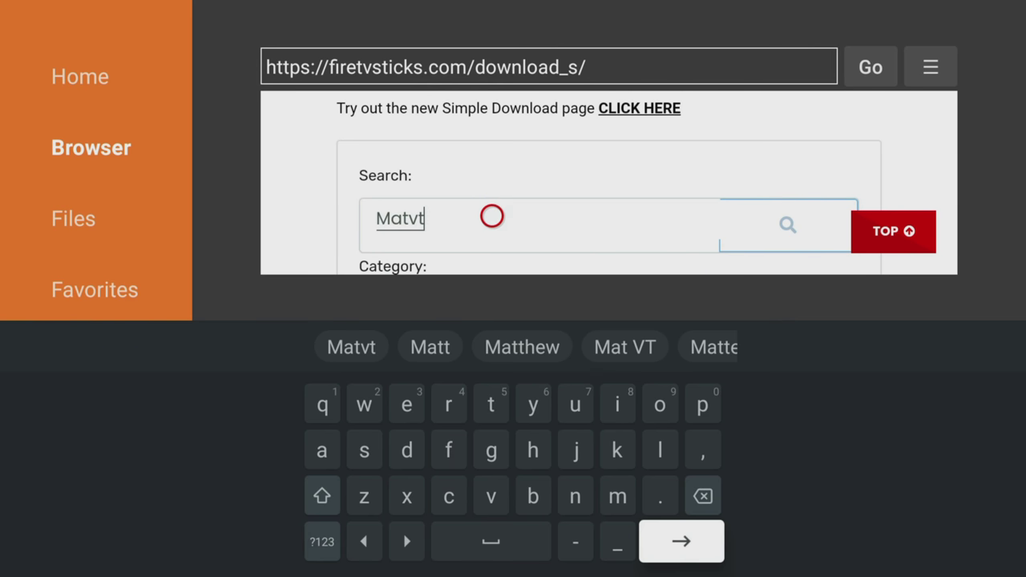
{"action": "key", "text": "Escape"}
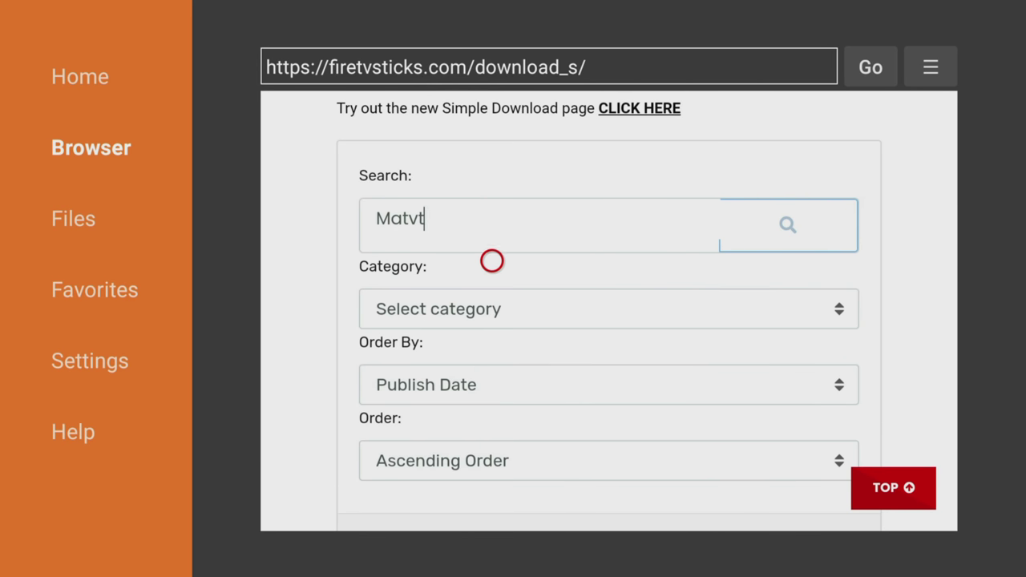
Step: Open the MATVT result's download page and download the APK
{"action": "scroll", "coordinate": [489, 505], "scroll_direction": "down", "scroll_amount": 5}
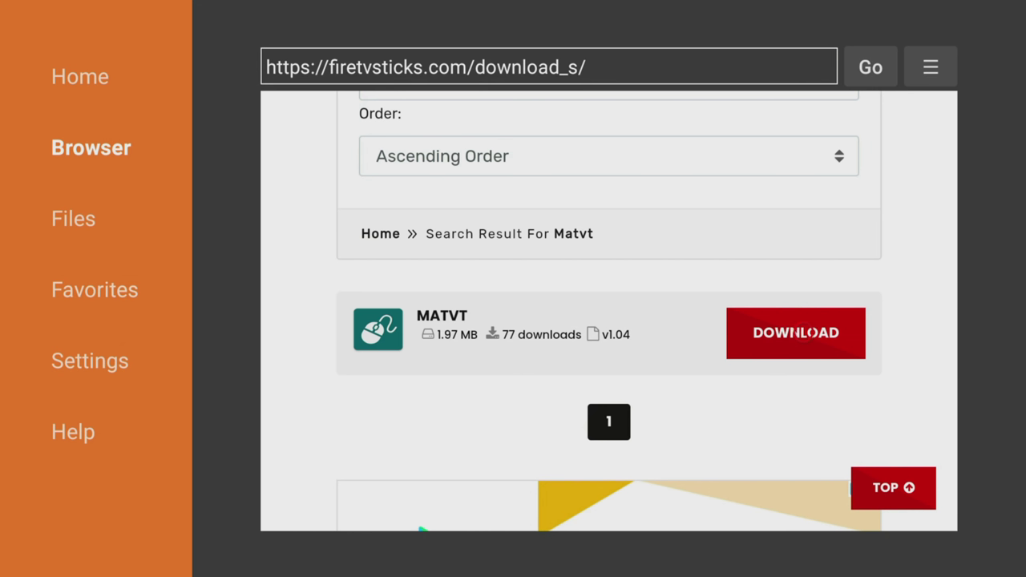
{"action": "left_click", "coordinate": [804, 331]}
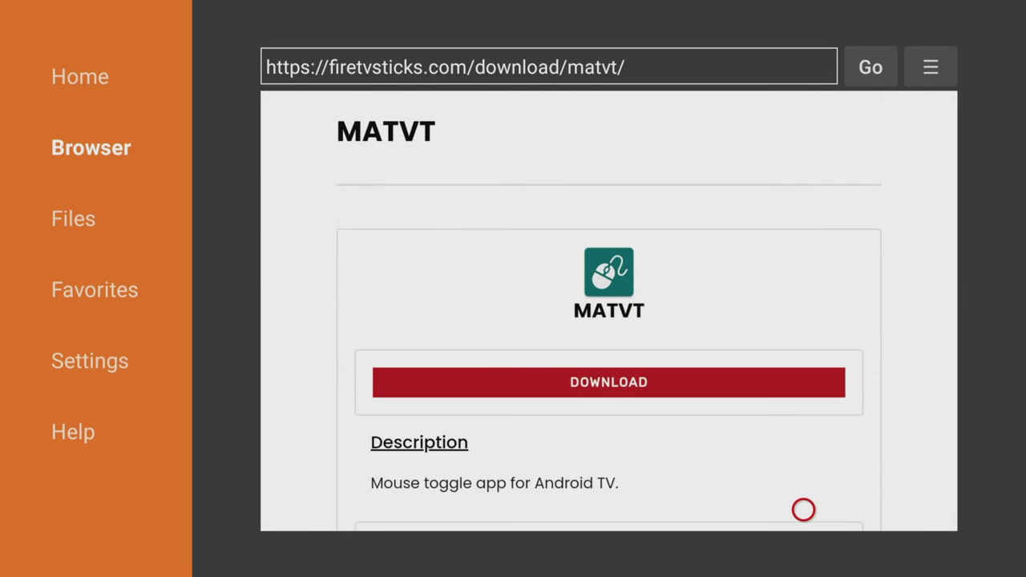
{"action": "scroll", "coordinate": [803, 510], "scroll_direction": "down", "scroll_amount": 3}
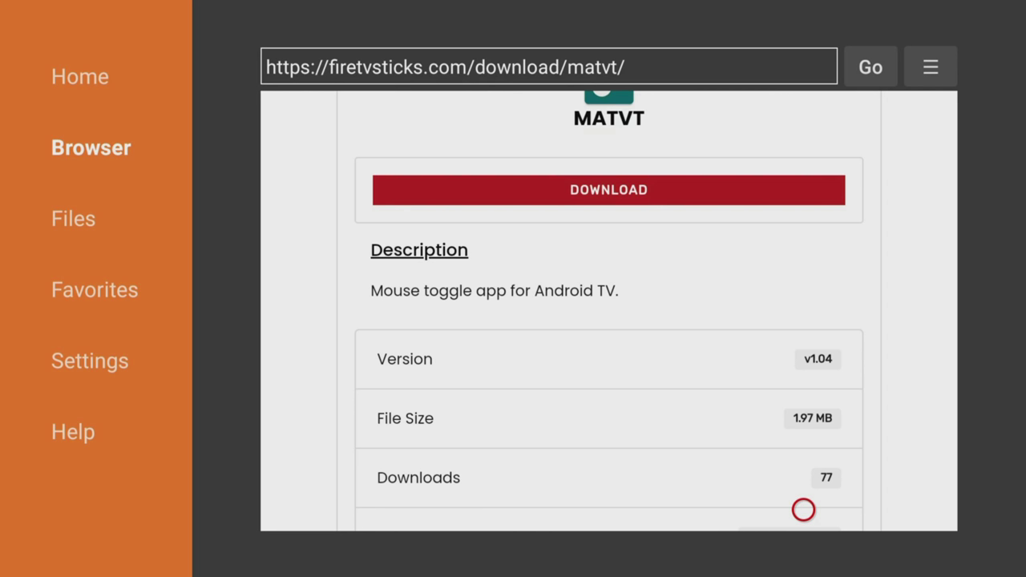
{"action": "scroll", "coordinate": [803, 510], "scroll_direction": "up", "scroll_amount": 2}
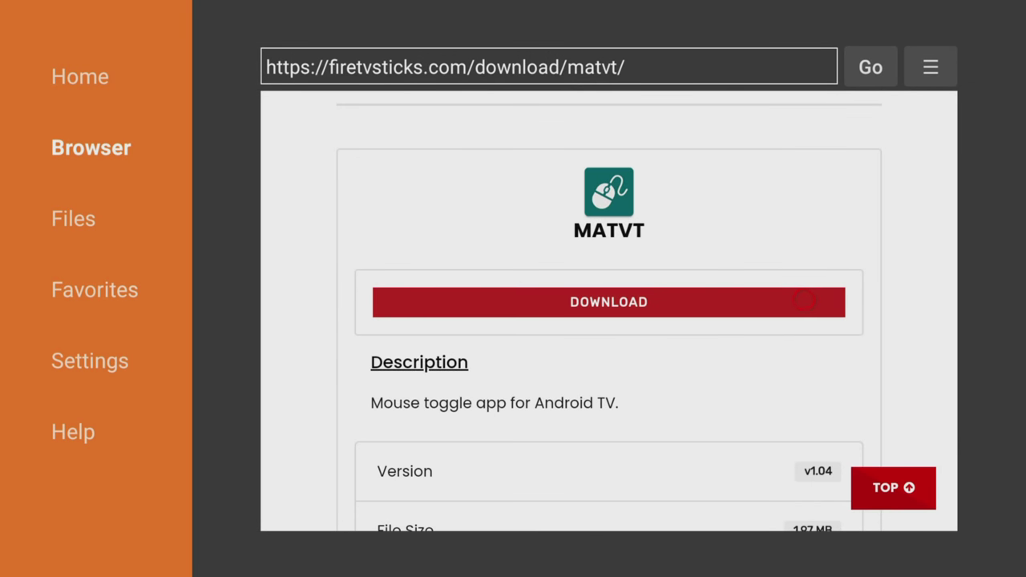
{"action": "left_click", "coordinate": [803, 301]}
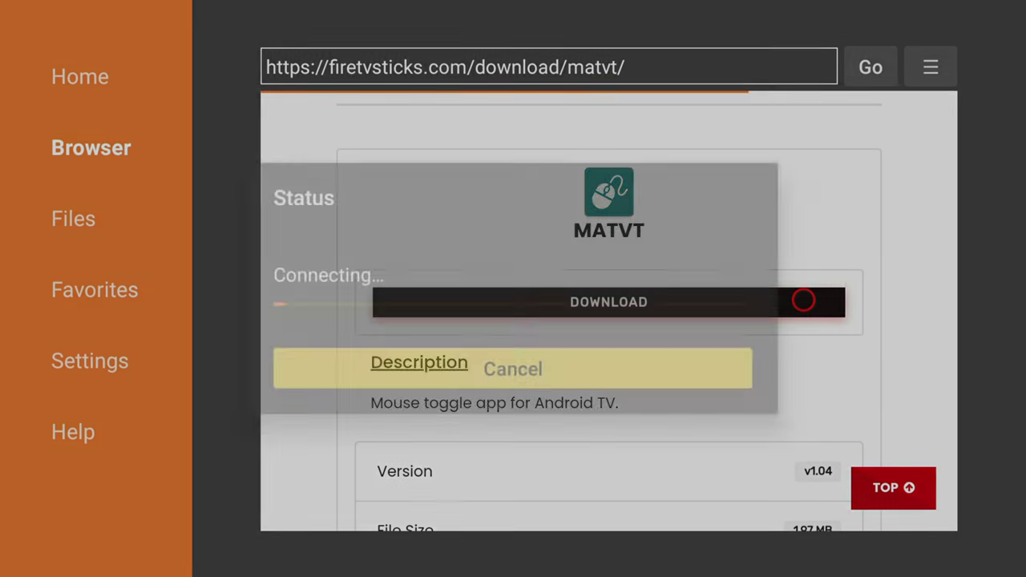
Step: Install MATVT from the downloaded file and finish without opening it
{"action": "key", "text": "Return"}
{"action": "key", "text": "Right"}
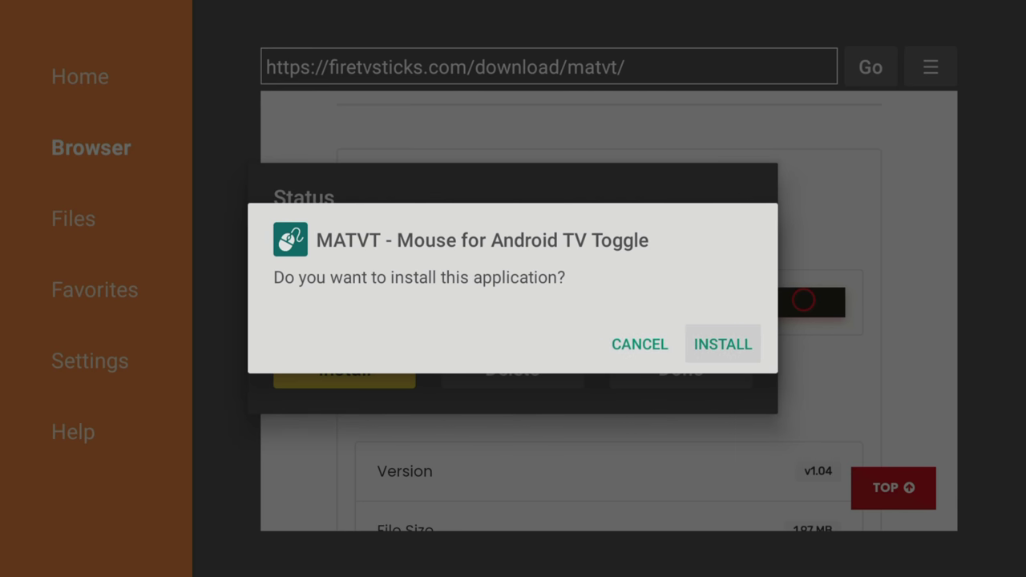
{"action": "key", "text": "Return"}
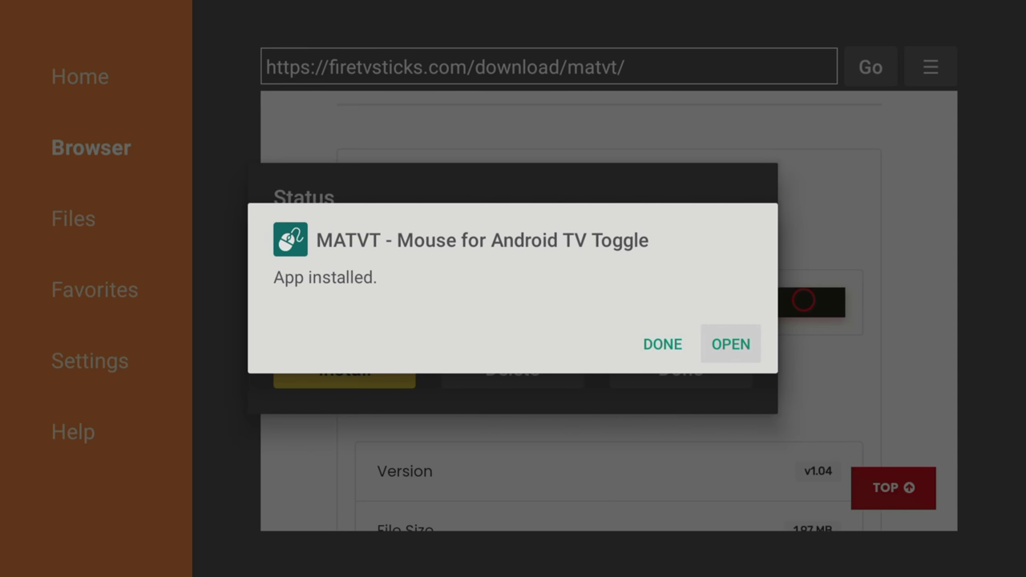
{"action": "key", "text": "Left"}
{"action": "key", "text": "Return"}
Step: Delete the downloaded matvt.apk file and confirm
{"action": "key", "text": "Right"}
{"action": "key", "text": "Return"}
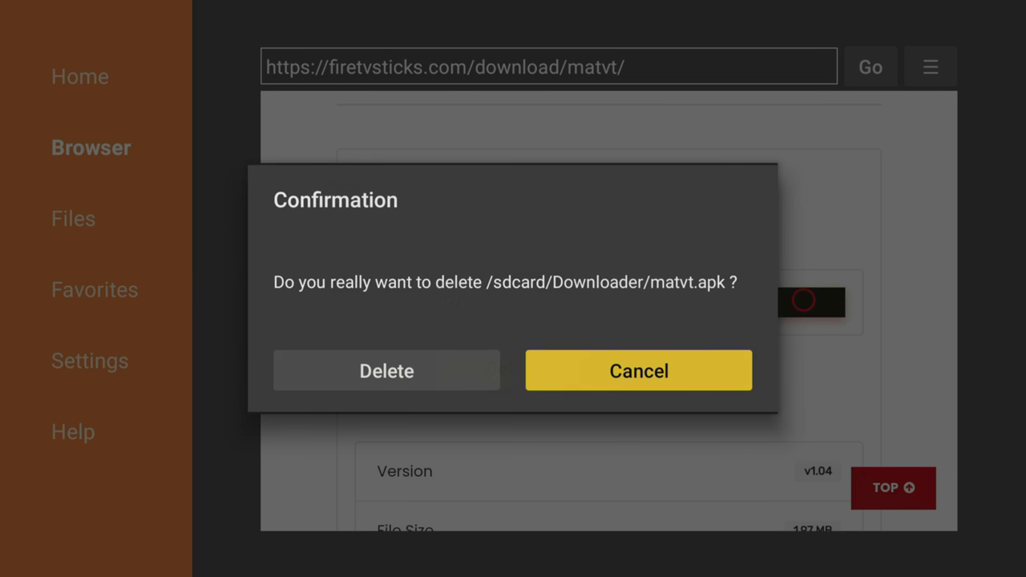
{"action": "key", "text": "Left"}
{"action": "key", "text": "Return"}
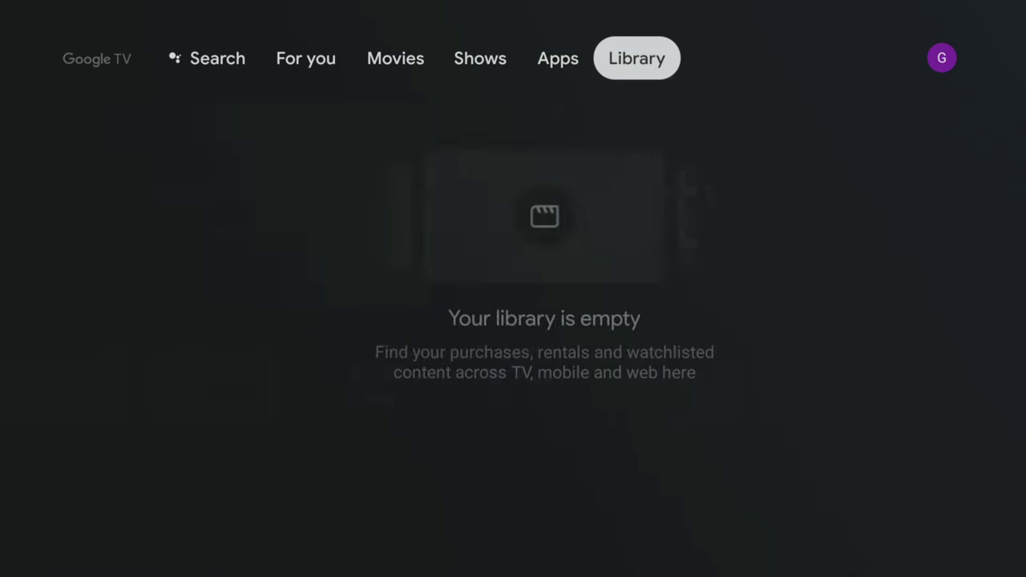
Step: Navigate from the home screen into Settings > Apps > Special app access
{"action": "key", "text": "Return"}
{"action": "key", "text": "Down"}
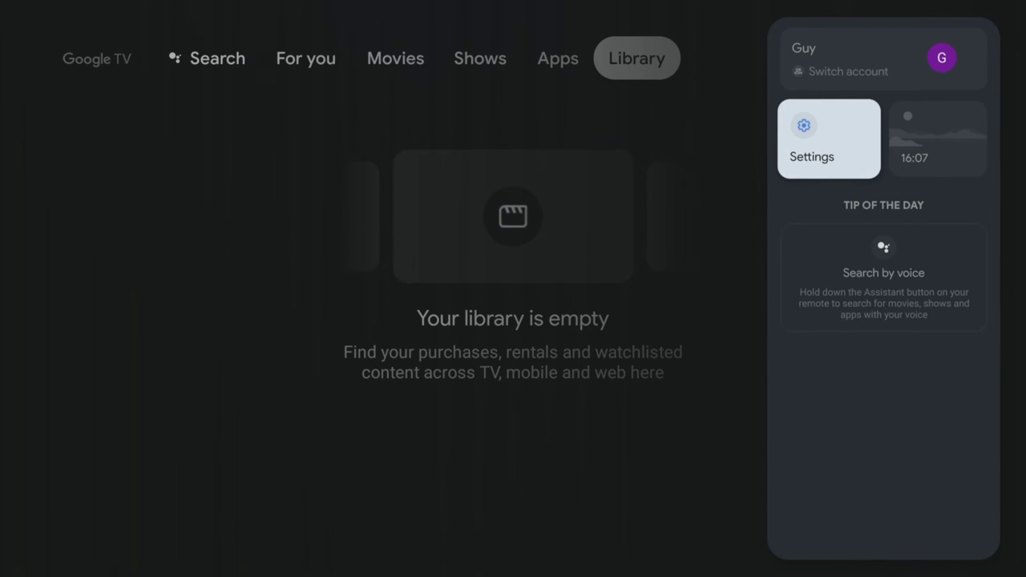
{"action": "key", "text": "Return"}
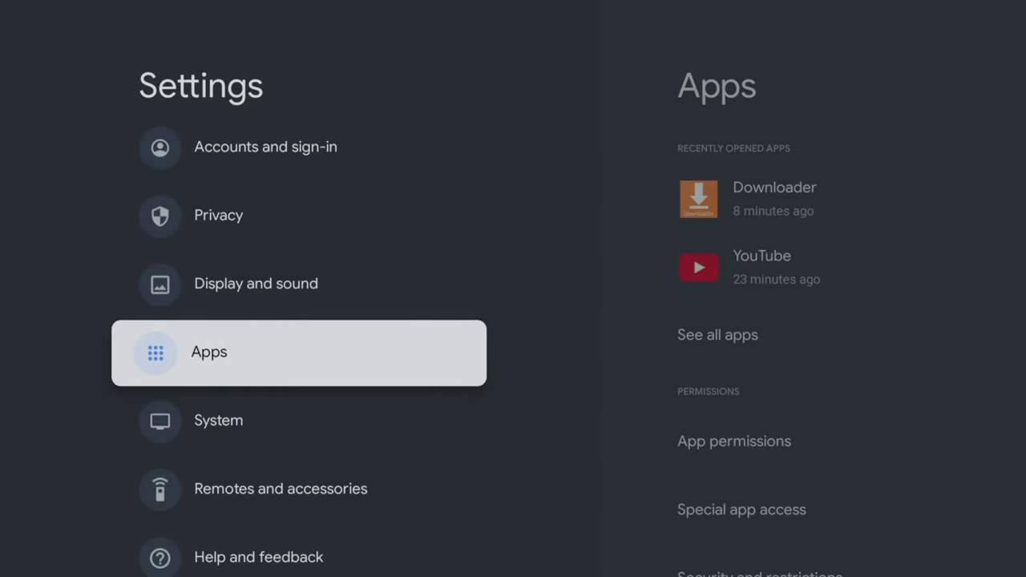
{"action": "key", "text": "Return"}
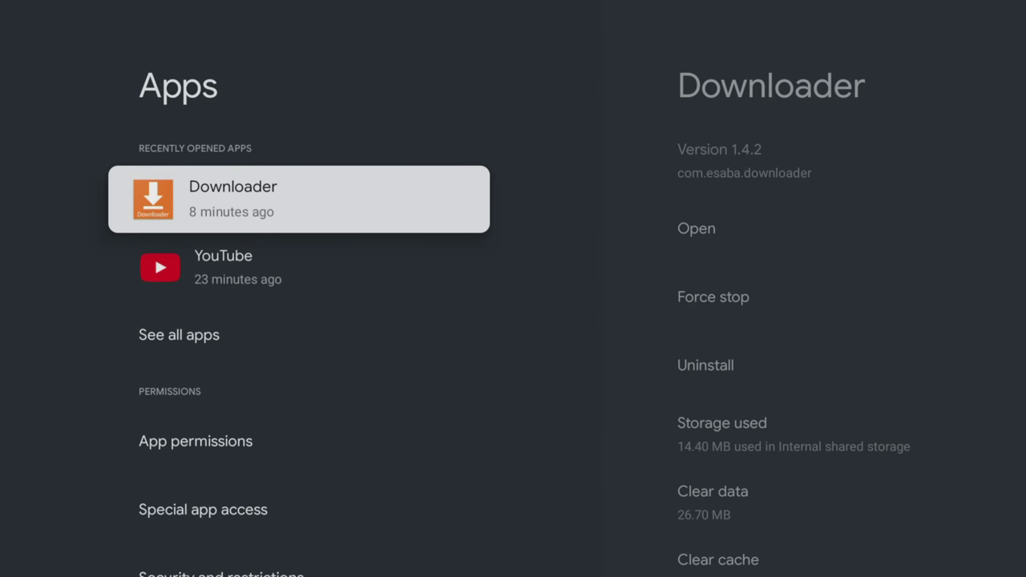
{"action": "key", "text": "Down"}
{"action": "key", "text": "Down"}
{"action": "key", "text": "Down"}
{"action": "key", "text": "Down"}
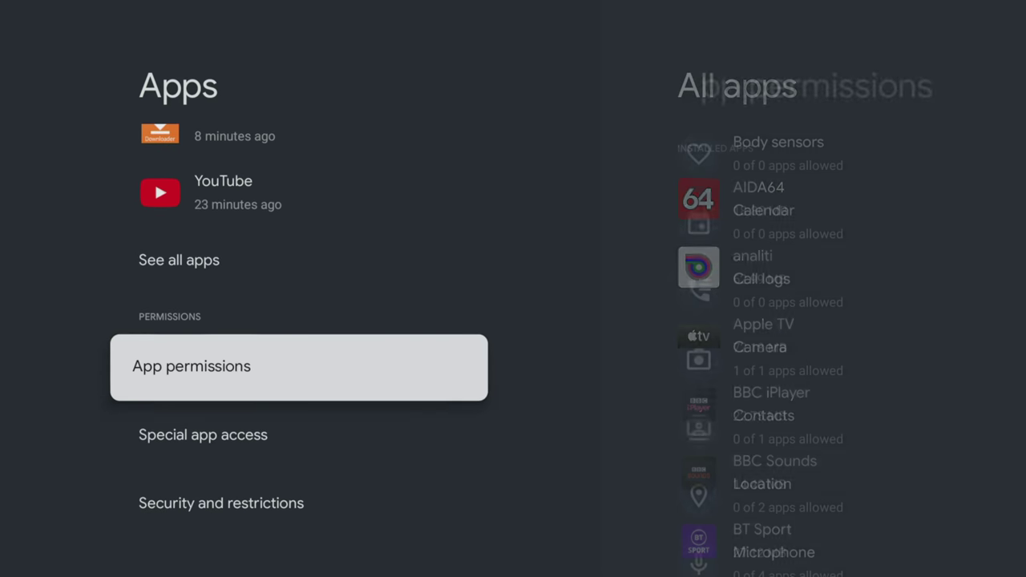
{"action": "key", "text": "Return"}
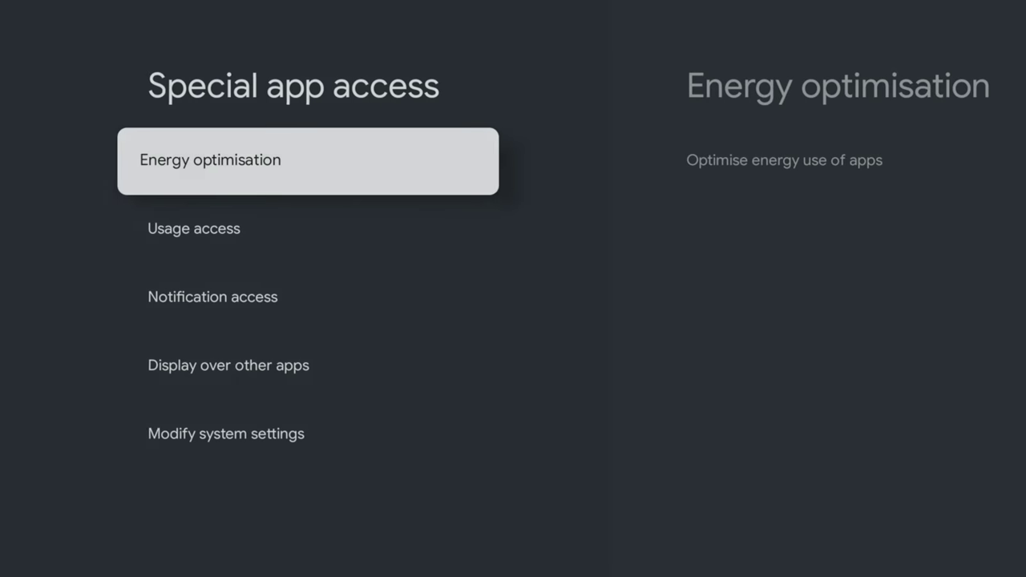
Step: Set MATVT - Mouse for Android TV Toggle to Allowed under Display over other apps
{"action": "key", "text": "Down"}
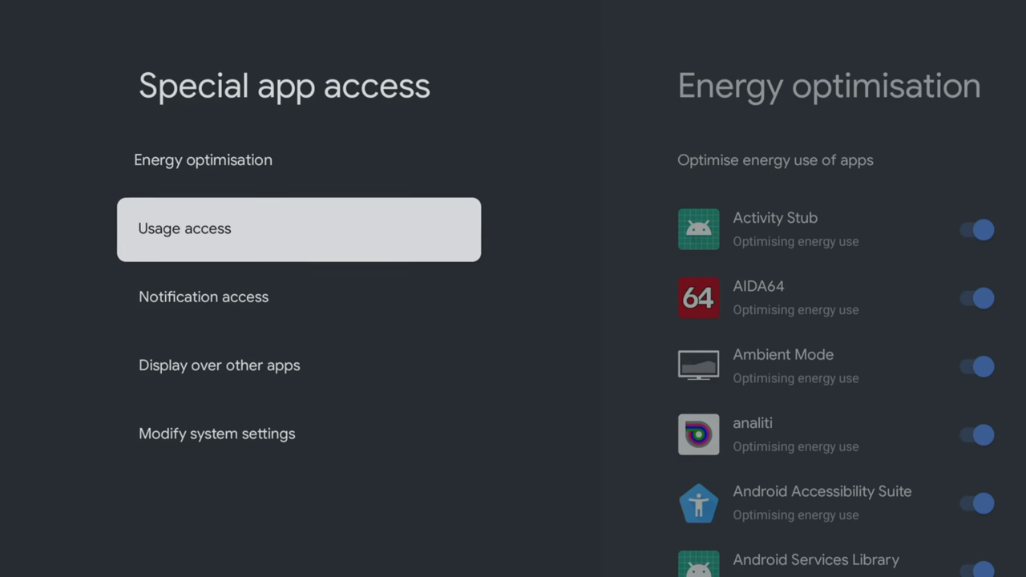
{"action": "key", "text": "Down"}
{"action": "key", "text": "Down"}
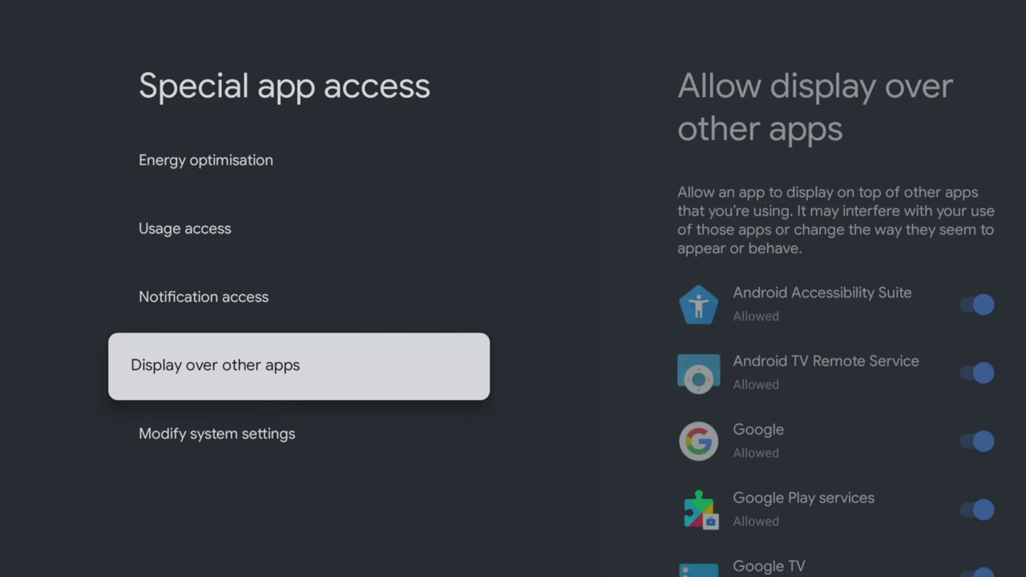
{"action": "key", "text": "Return"}
{"action": "key", "text": "Down"}
{"action": "key", "text": "Down"}
{"action": "key", "text": "Down"}
{"action": "key", "text": "Down"}
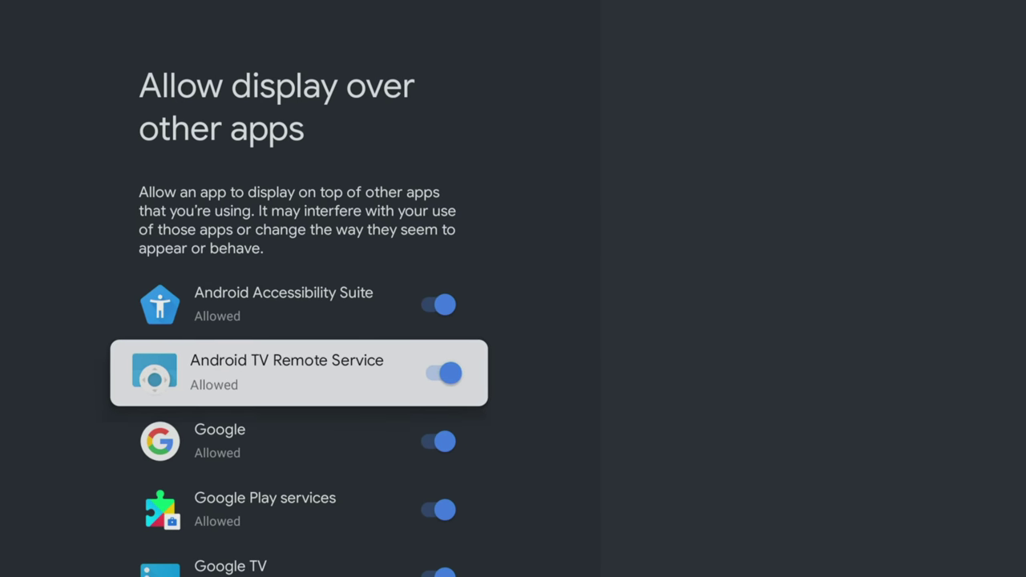
{"action": "key", "text": "Down"}
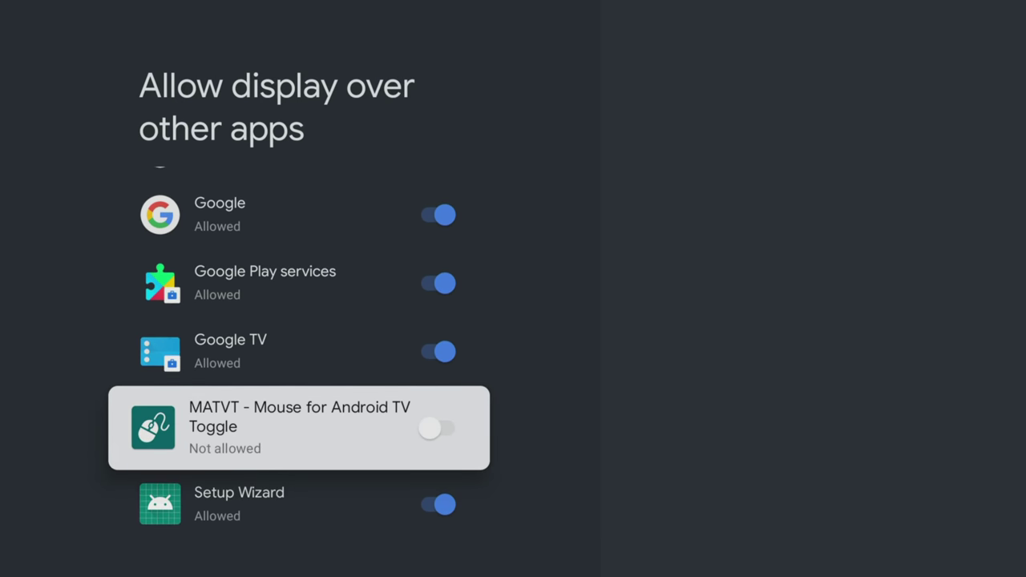
{"action": "key", "text": "Return"}
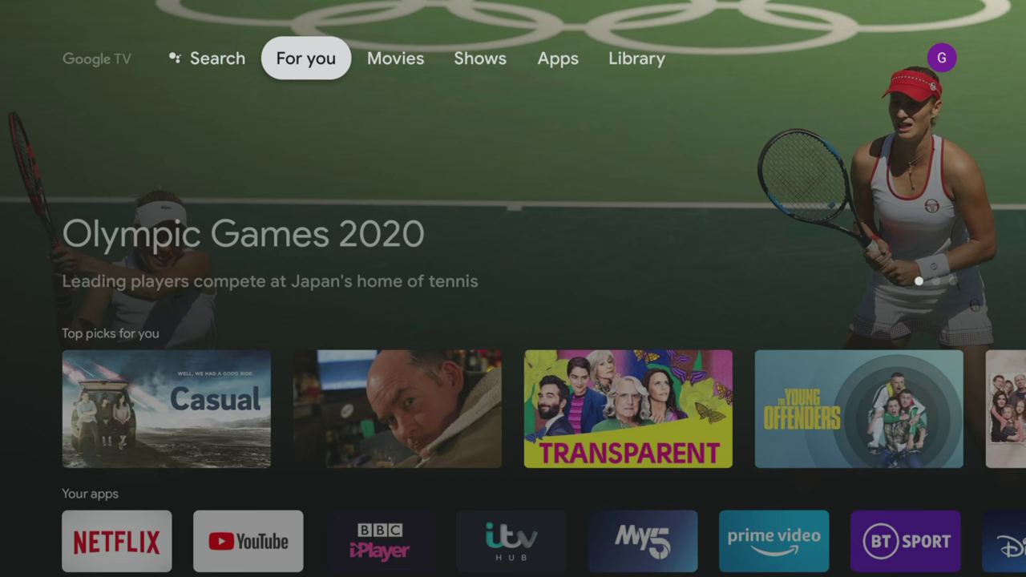
Step: Go from the home screen's account panel to Settings > System > Accessibility
{"action": "key", "text": "Right"}
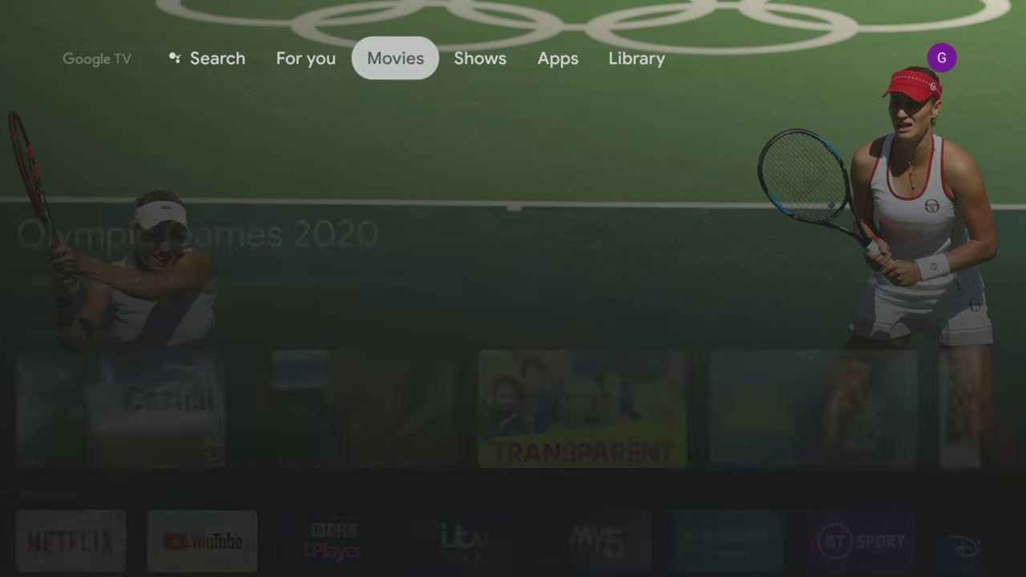
{"action": "key", "text": "Right"}
{"action": "key", "text": "Right"}
{"action": "key", "text": "Right"}
{"action": "key", "text": "Right"}
{"action": "key", "text": "Return"}
{"action": "key", "text": "Down"}
{"action": "key", "text": "Return"}
{"action": "key", "text": "Down"}
{"action": "key", "text": "Down"}
{"action": "key", "text": "Down"}
{"action": "key", "text": "Down"}
{"action": "key", "text": "Down"}
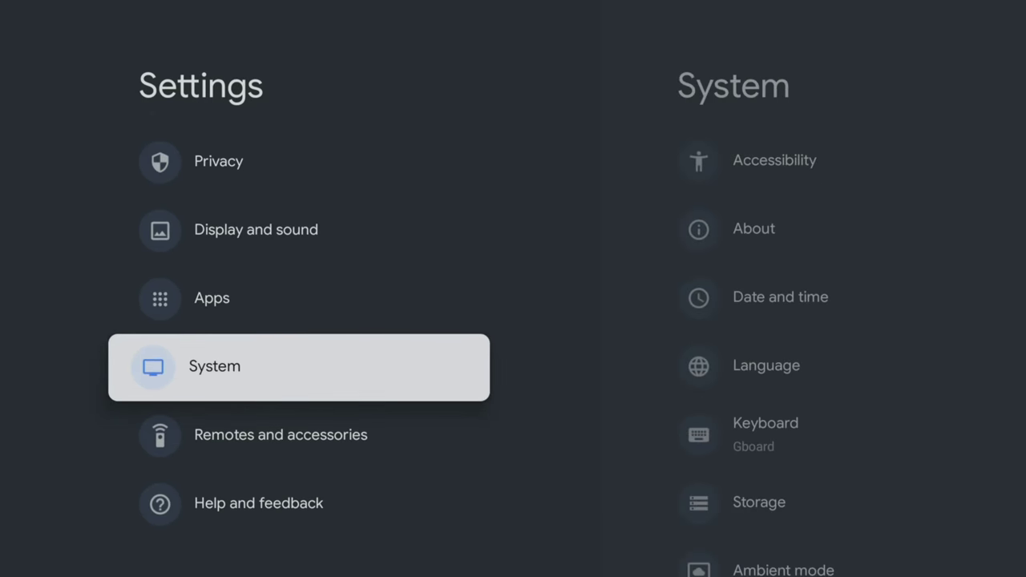
{"action": "key", "text": "Return"}
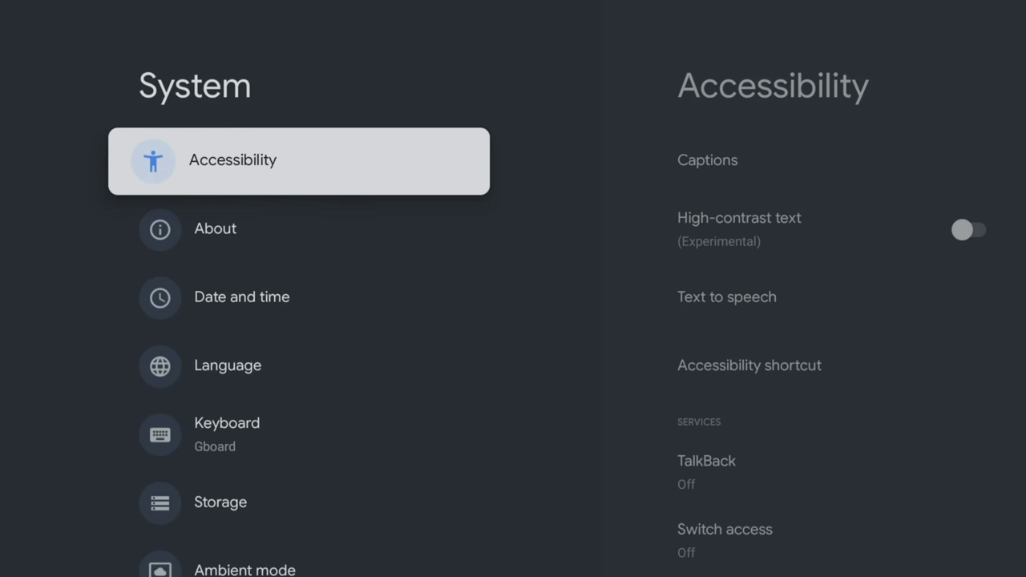
{"action": "key", "text": "Return"}
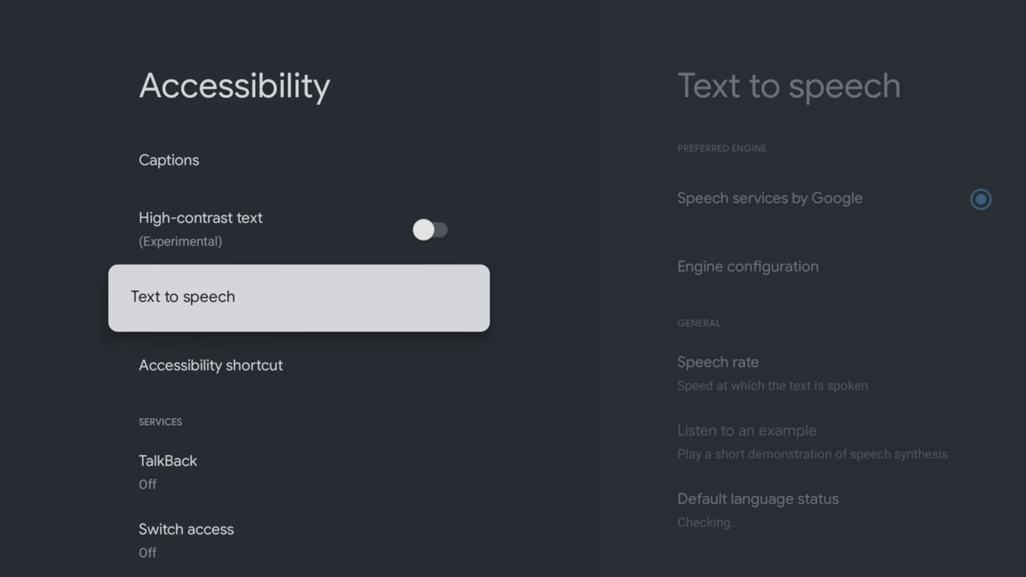
Step: Enable Mouse Toggle Service under Accessibility services and accept the warning with OK
{"action": "key", "text": "Down"}
{"action": "key", "text": "Down"}
{"action": "key", "text": "Down"}
{"action": "key", "text": "Down"}
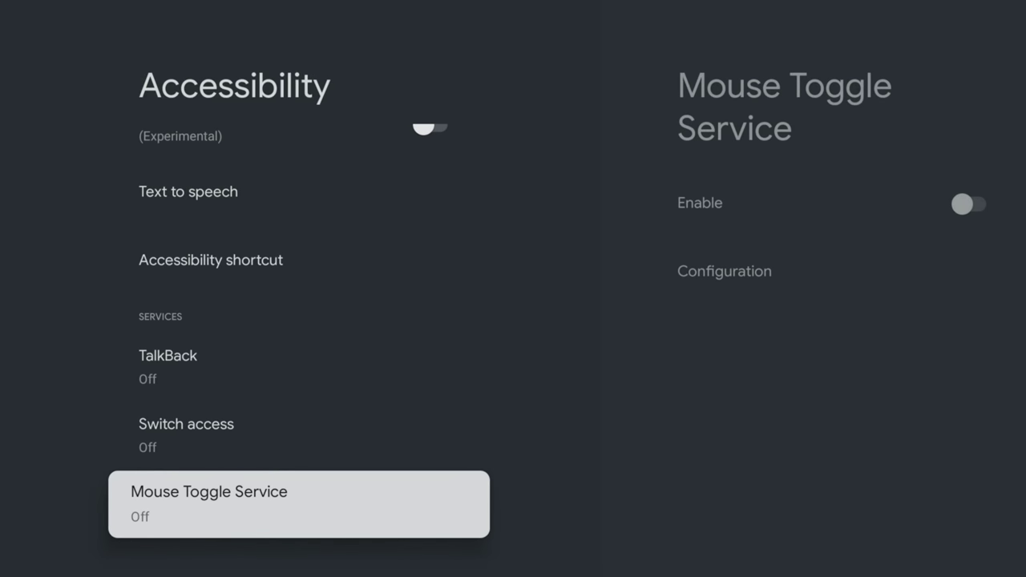
{"action": "key", "text": "Return"}
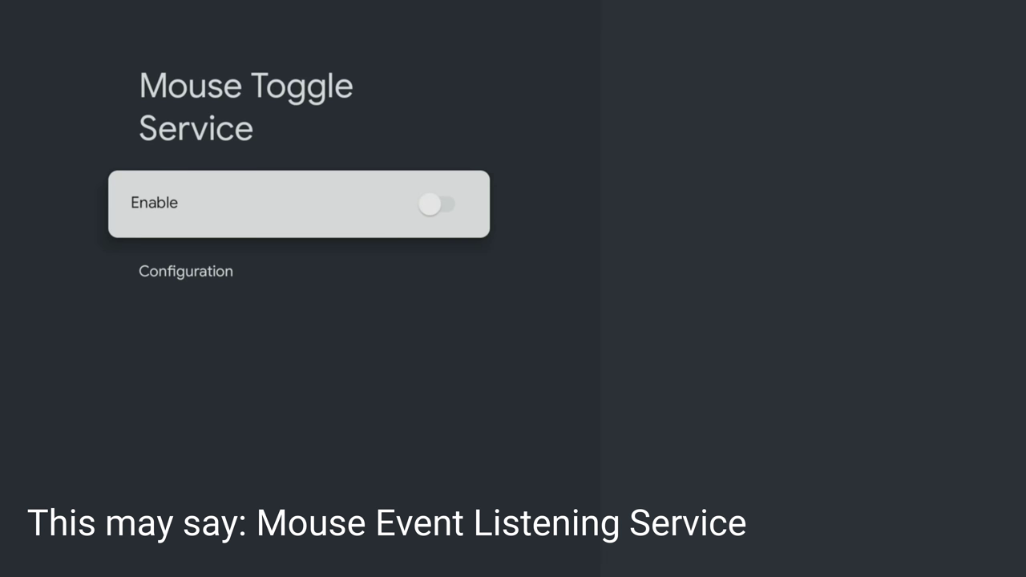
{"action": "key", "text": "Return"}
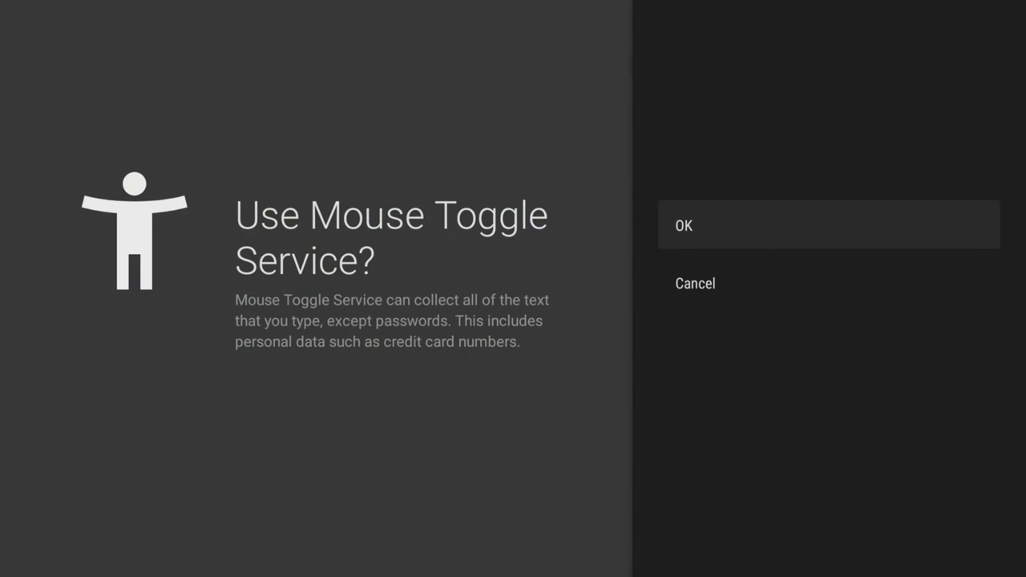
{"action": "key", "text": "Return"}
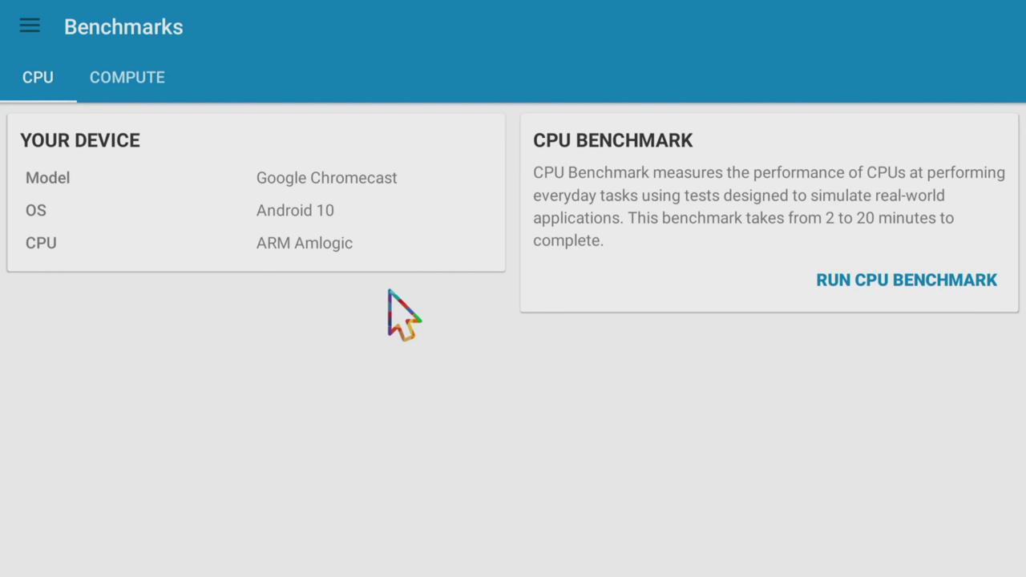
Step: Start Geekbench's CPU benchmark with the mouse, then enable scroll mode and scroll up and down
{"action": "left_click", "coordinate": [826, 285]}
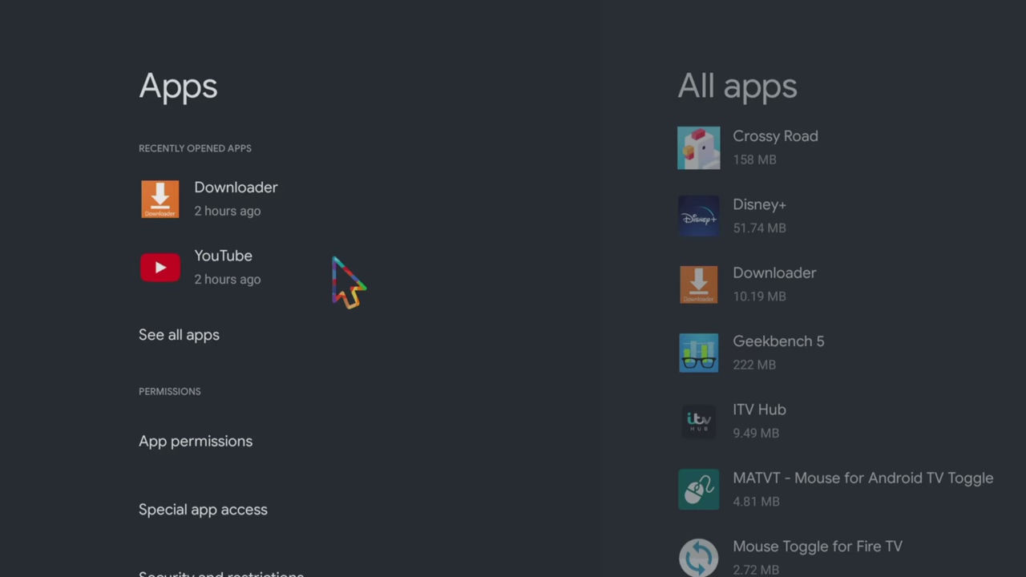
{"action": "key", "text": "Return"}
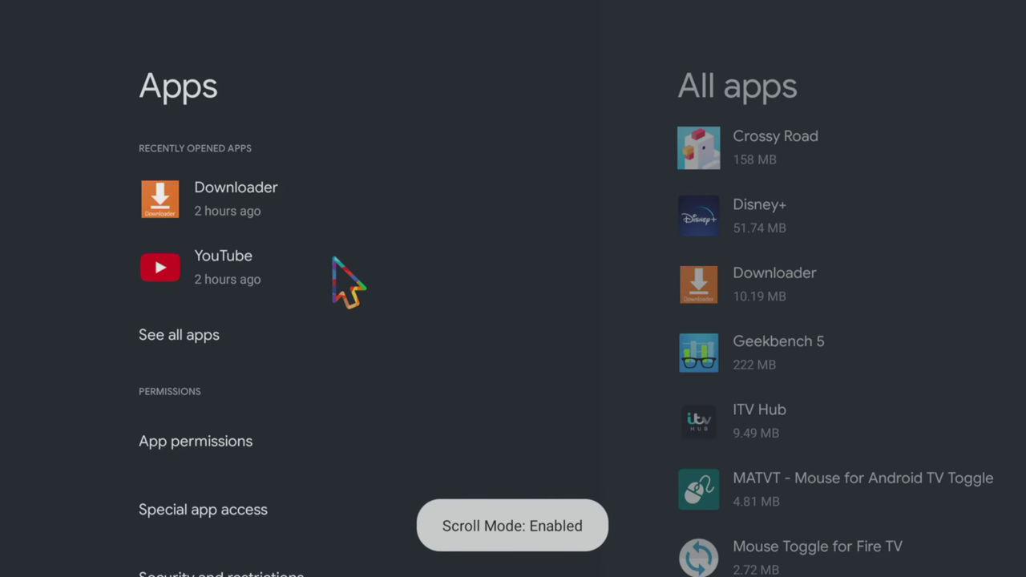
{"action": "scroll", "coordinate": [344, 280], "scroll_direction": "down", "scroll_amount": 1}
{"action": "scroll", "coordinate": [344, 280], "scroll_direction": "up", "scroll_amount": 1}
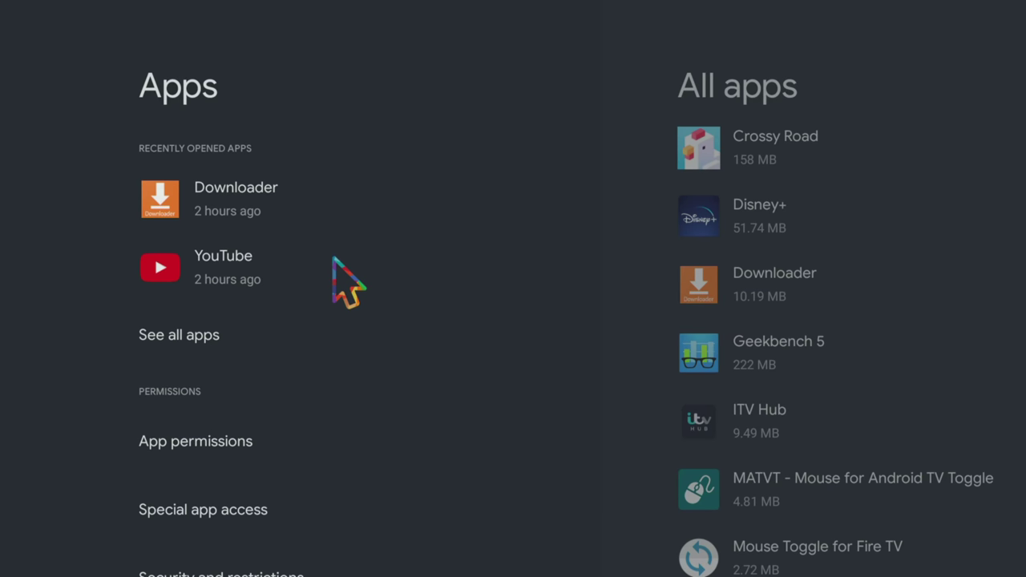
{"action": "scroll", "coordinate": [348, 282], "scroll_direction": "down", "scroll_amount": 1}
{"action": "scroll", "coordinate": [348, 282], "scroll_direction": "up", "scroll_amount": 1}
{"action": "scroll", "coordinate": [349, 282], "scroll_direction": "down", "scroll_amount": 1}
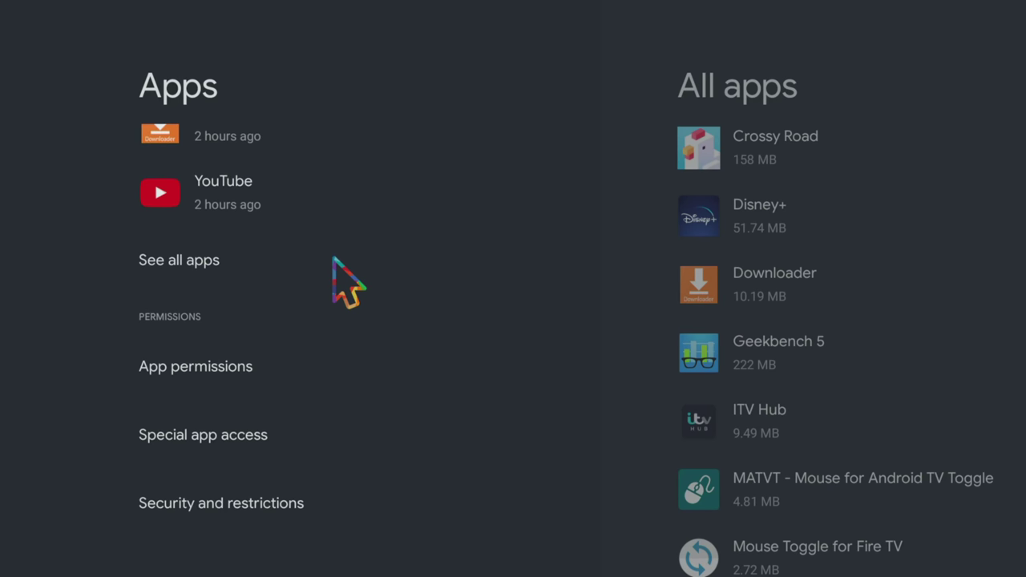
{"action": "scroll", "coordinate": [334, 260], "scroll_direction": "up", "scroll_amount": 1}
{"action": "scroll", "coordinate": [333, 259], "scroll_direction": "down", "scroll_amount": 1}
{"action": "scroll", "coordinate": [333, 259], "scroll_direction": "up", "scroll_amount": 1}
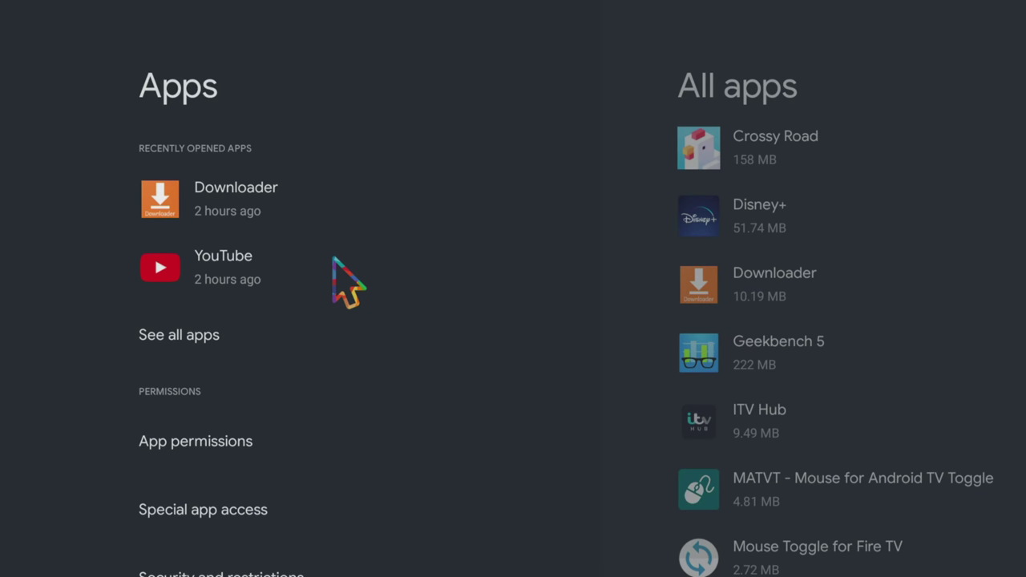
Step: Scroll the Apps lists sideways and vertically, then turn scroll mode off
{"action": "scroll", "coordinate": [333, 259], "scroll_direction": "right", "scroll_amount": 1}
{"action": "scroll", "coordinate": [333, 259], "scroll_direction": "right", "scroll_amount": 2}
{"action": "scroll", "coordinate": [333, 259], "scroll_direction": "left", "scroll_amount": 2}
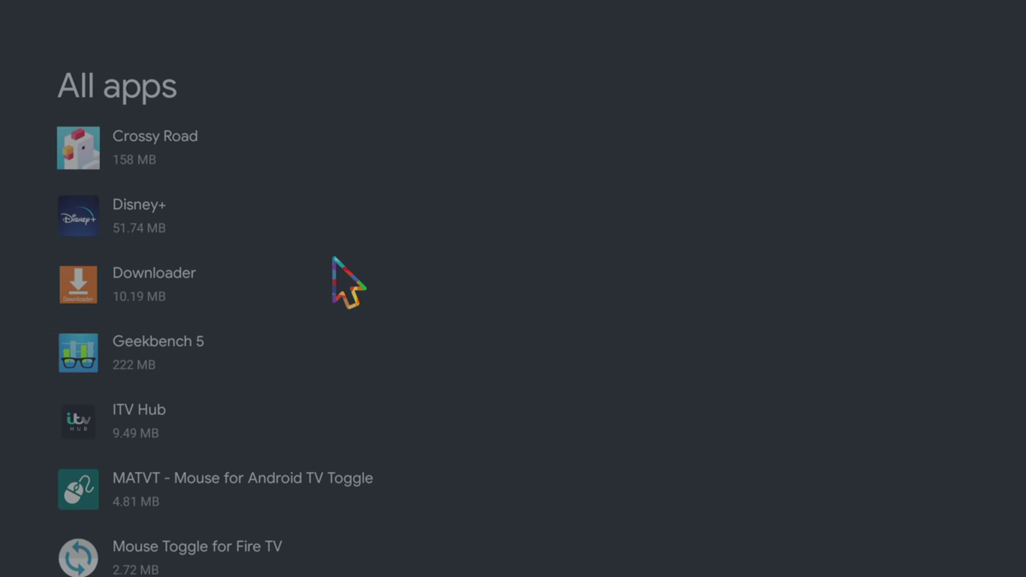
{"action": "scroll", "coordinate": [333, 259], "scroll_direction": "down", "scroll_amount": 8}
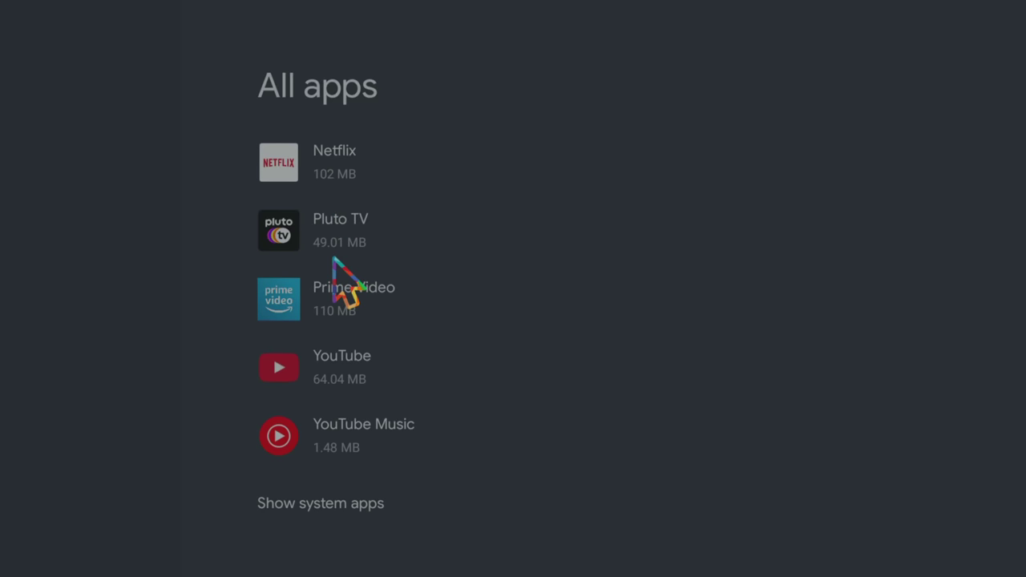
{"action": "scroll", "coordinate": [333, 259], "scroll_direction": "up", "scroll_amount": 10}
{"action": "scroll", "coordinate": [333, 259], "scroll_direction": "down", "scroll_amount": 8}
{"action": "scroll", "coordinate": [334, 259], "scroll_direction": "up", "scroll_amount": 10}
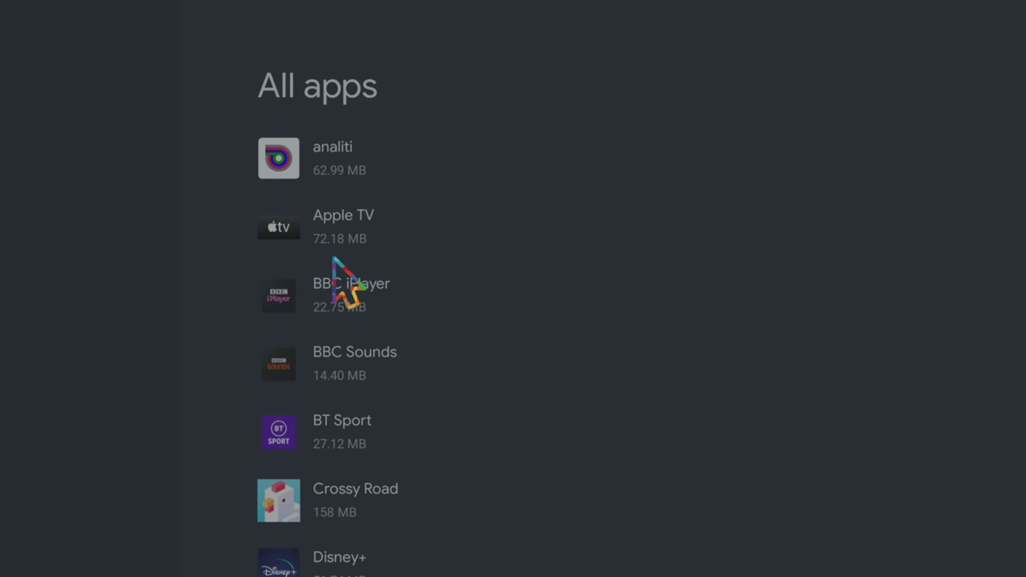
{"action": "key", "text": "Return"}
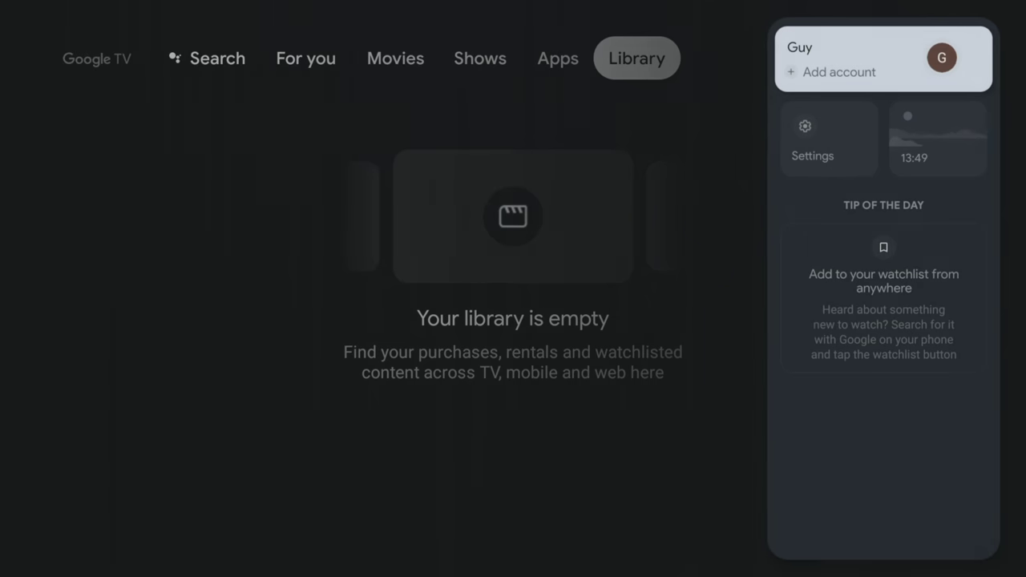
Step: Open Mouse Toggle Service's Configuration screen from Settings > Accessibility
{"action": "key", "text": "Down"}
{"action": "key", "text": "Return"}
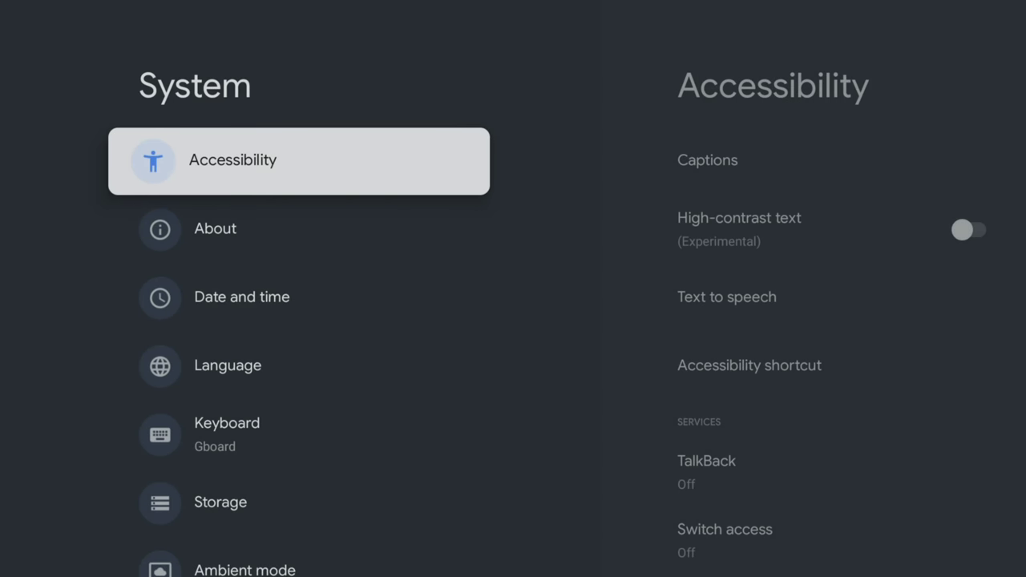
{"action": "key", "text": "Return"}
{"action": "key", "text": "Down"}
{"action": "key", "text": "Return"}
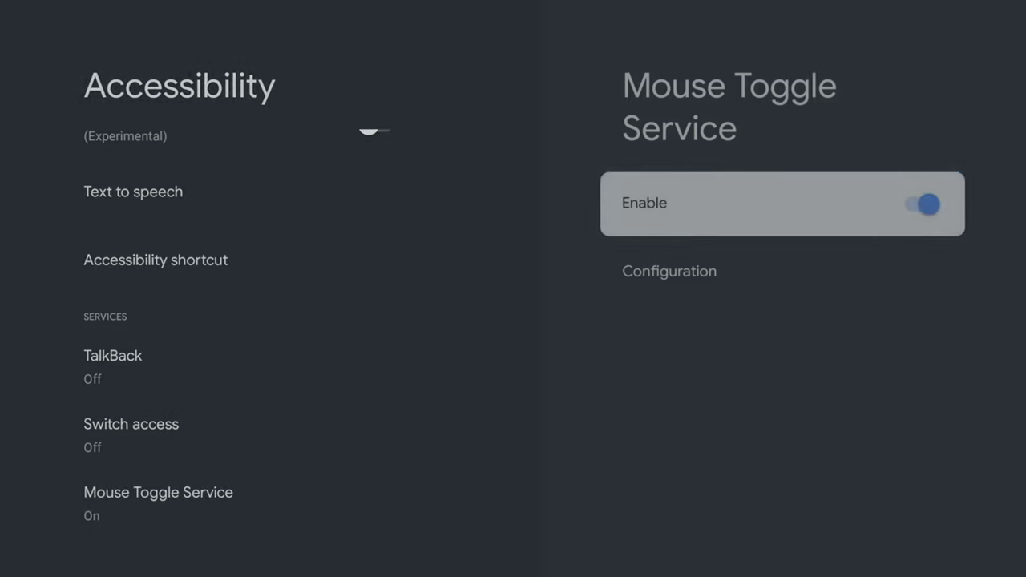
{"action": "key", "text": "Down"}
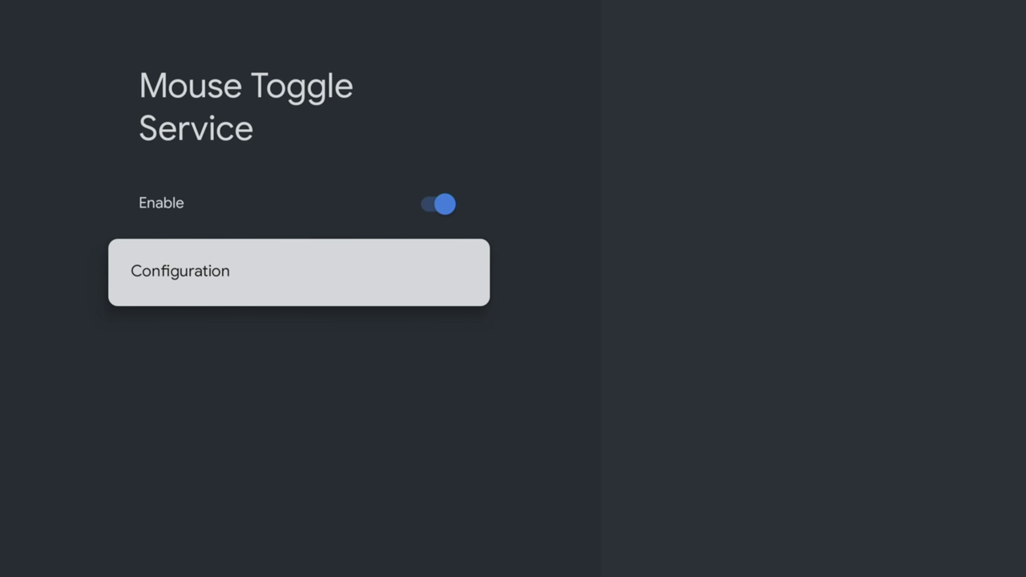
{"action": "key", "text": "Return"}
Step: Enlarge the mouse, speed up scrolling, then open FireTVSticks' YouTube Super Thanks dialog
{"action": "key", "text": "Right"}
{"action": "key", "text": "Right"}
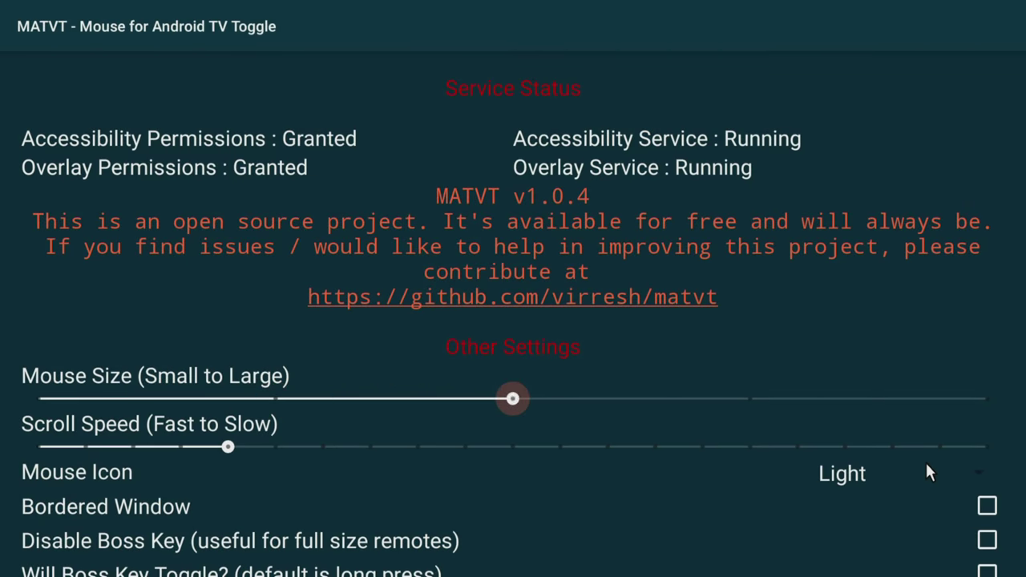
{"action": "key", "text": "Down"}
{"action": "key", "text": "Left"}
{"action": "key", "text": "Left"}
{"action": "key", "text": "Down"}
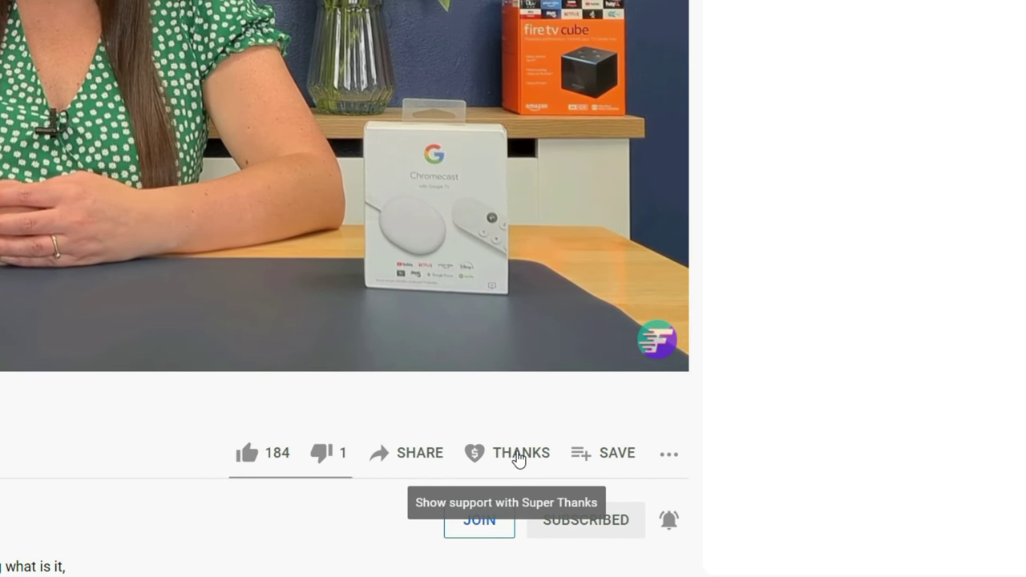
{"action": "left_click", "coordinate": [519, 457]}
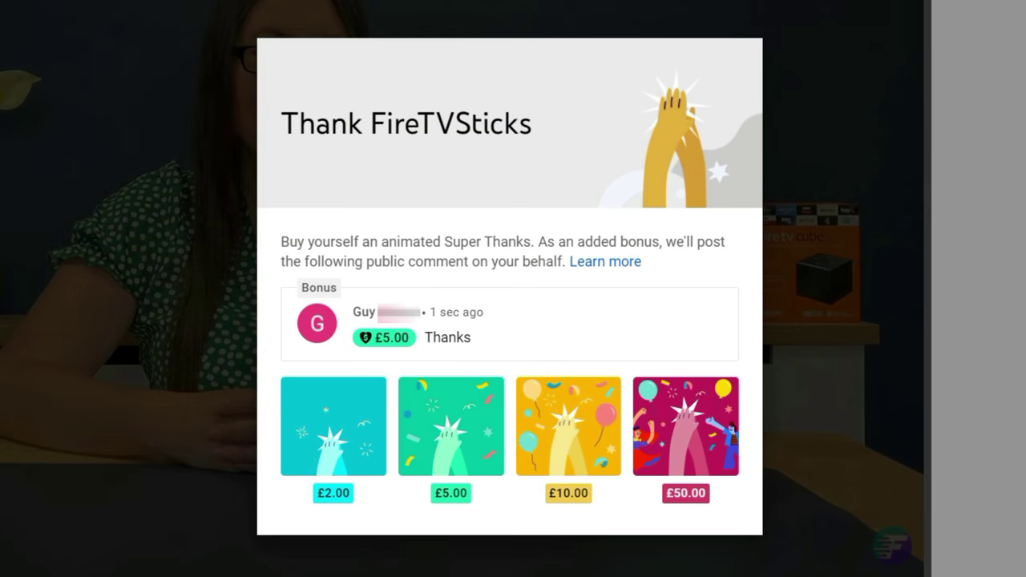